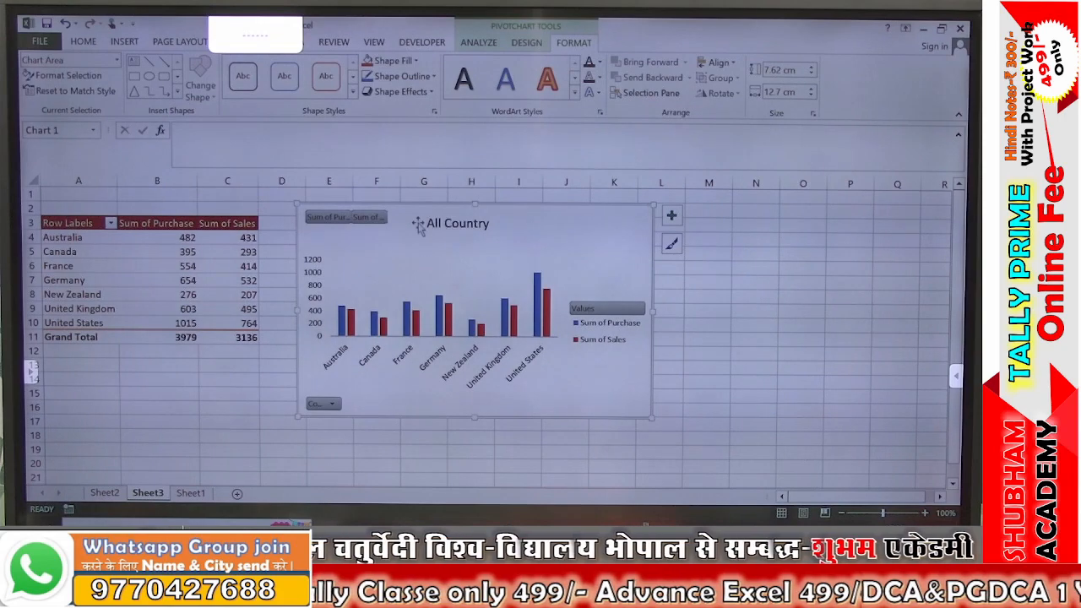
- Change the "All Country" chart title's text color to red and make it bold
{"action": "left_click", "coordinate": [430, 223]}
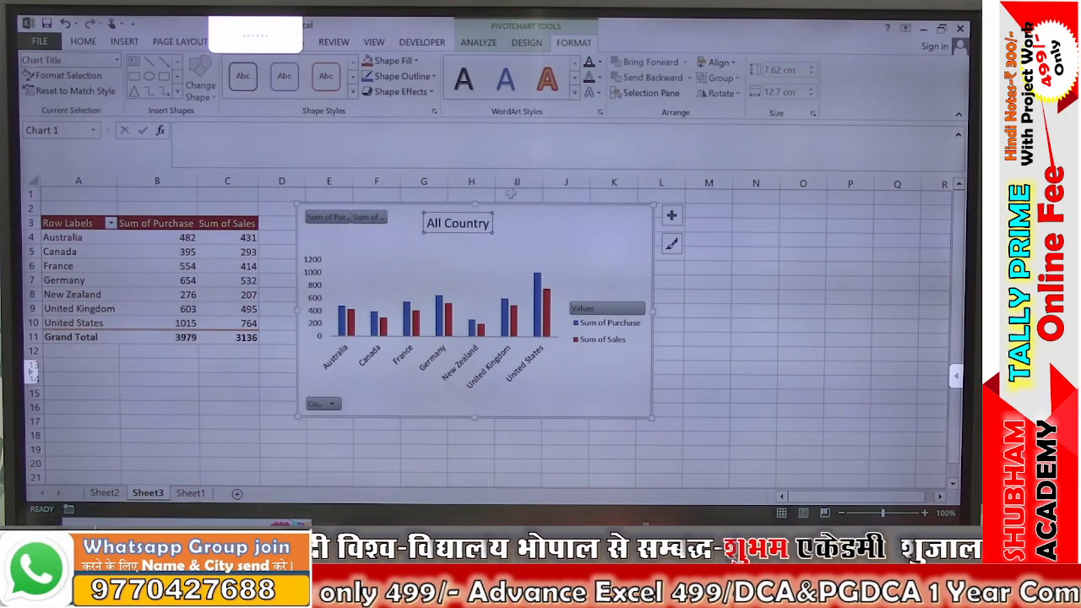
{"action": "left_click", "coordinate": [599, 62]}
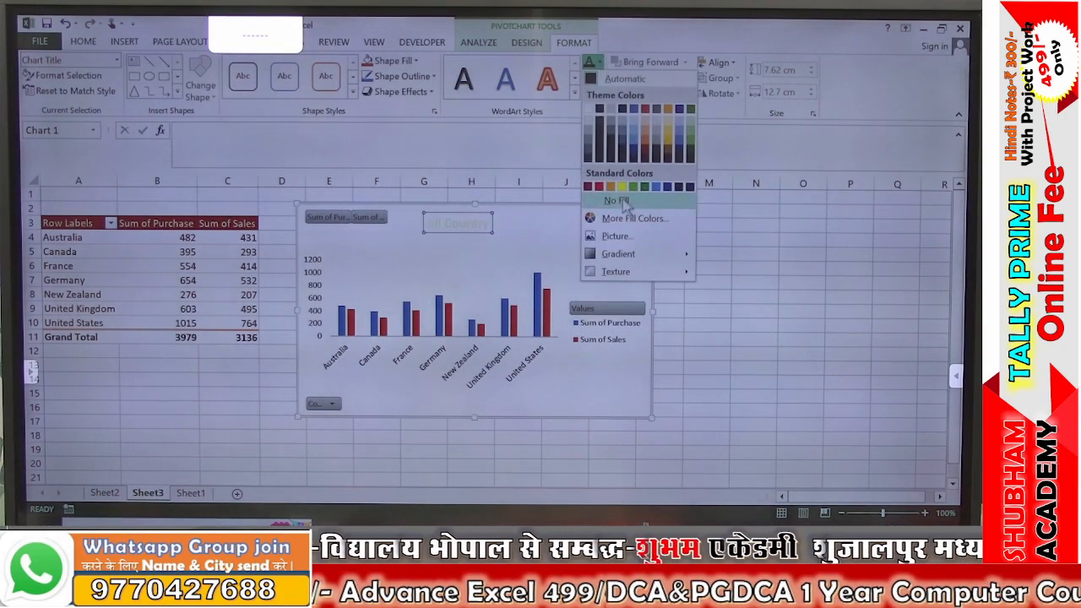
{"action": "left_click", "coordinate": [599, 187]}
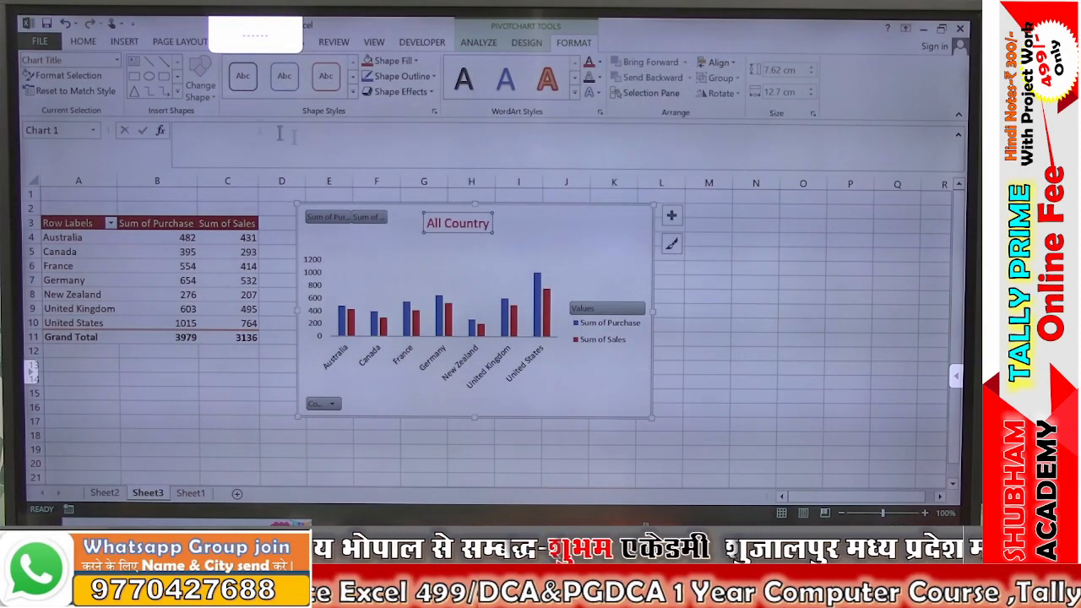
{"action": "left_click", "coordinate": [84, 42]}
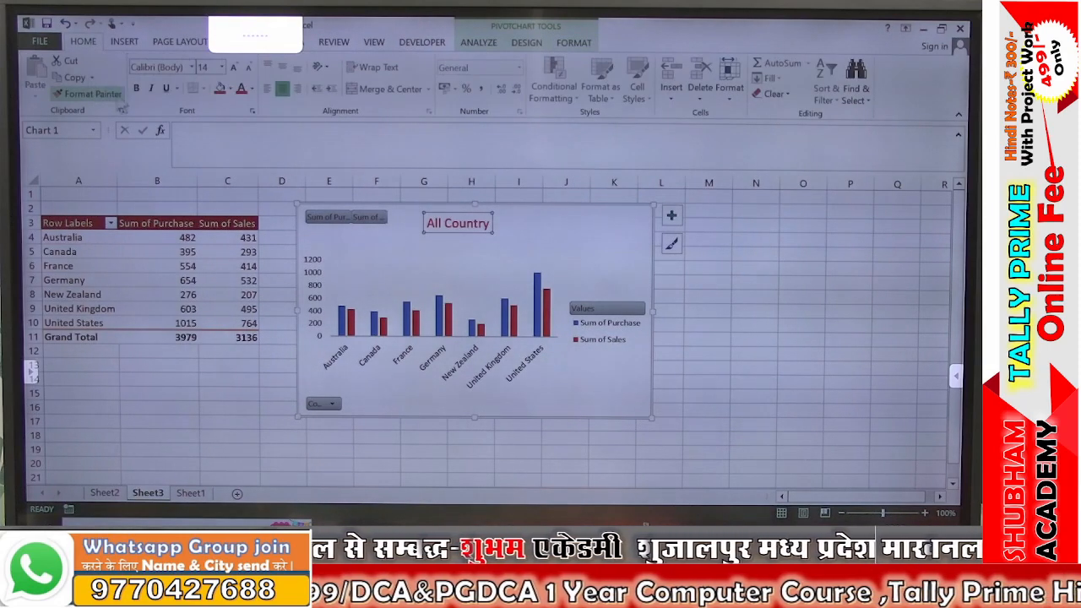
{"action": "left_click", "coordinate": [136, 87]}
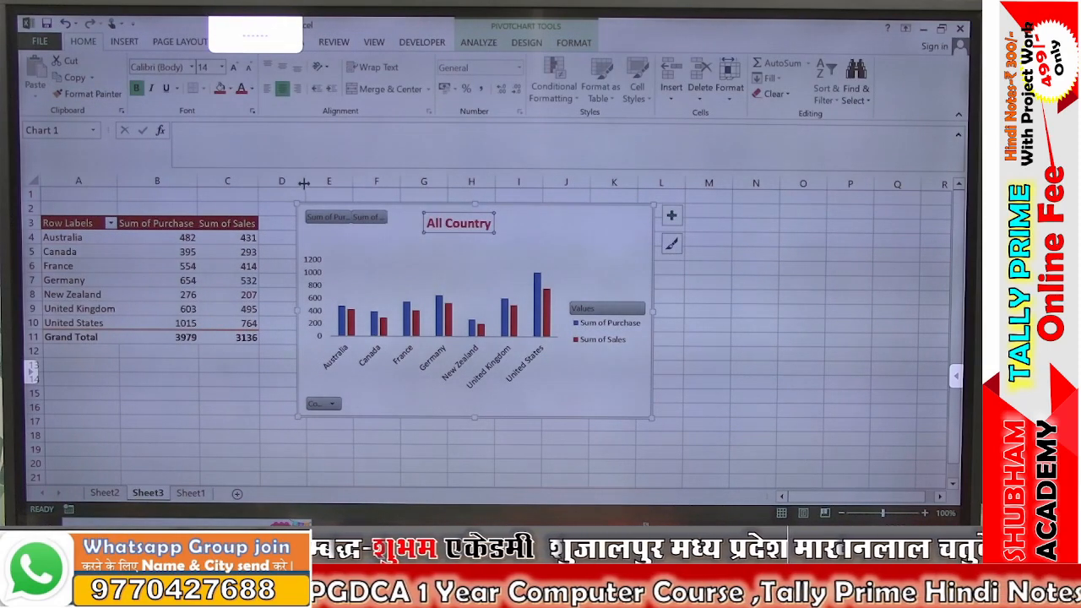
- Try font size 16 on the "All Country" chart title, and settle on size 12
{"action": "left_click", "coordinate": [223, 69]}
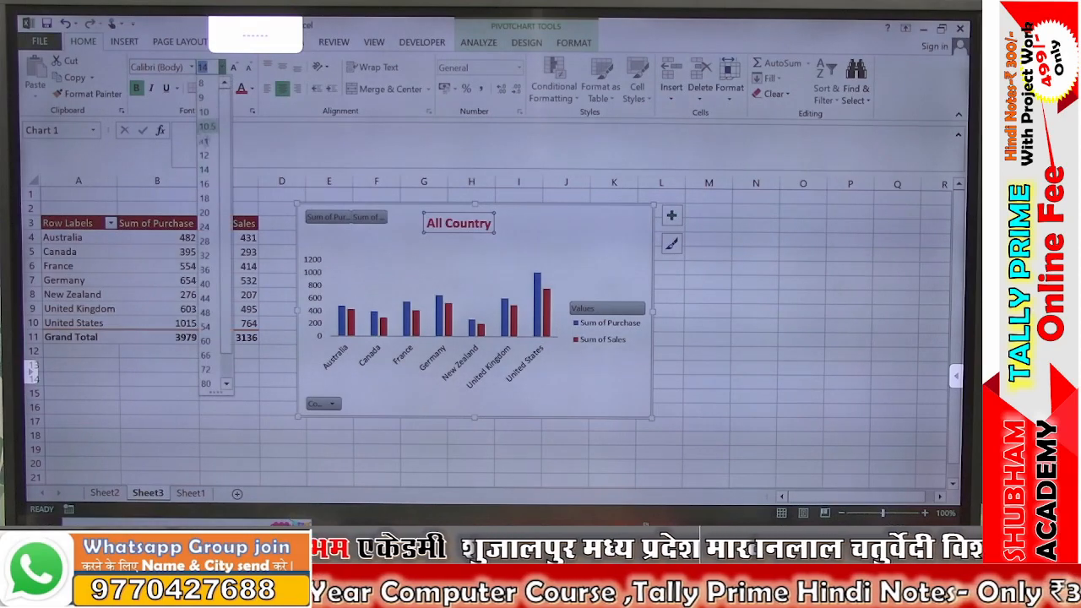
{"action": "left_click", "coordinate": [209, 188]}
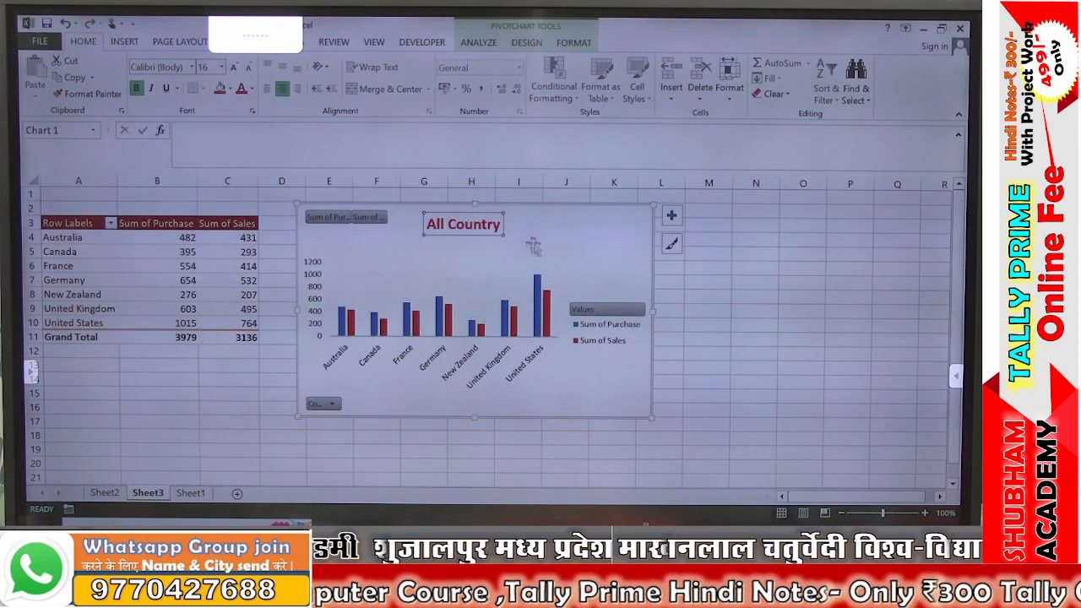
{"action": "left_click", "coordinate": [224, 67]}
{"action": "left_click", "coordinate": [209, 156]}
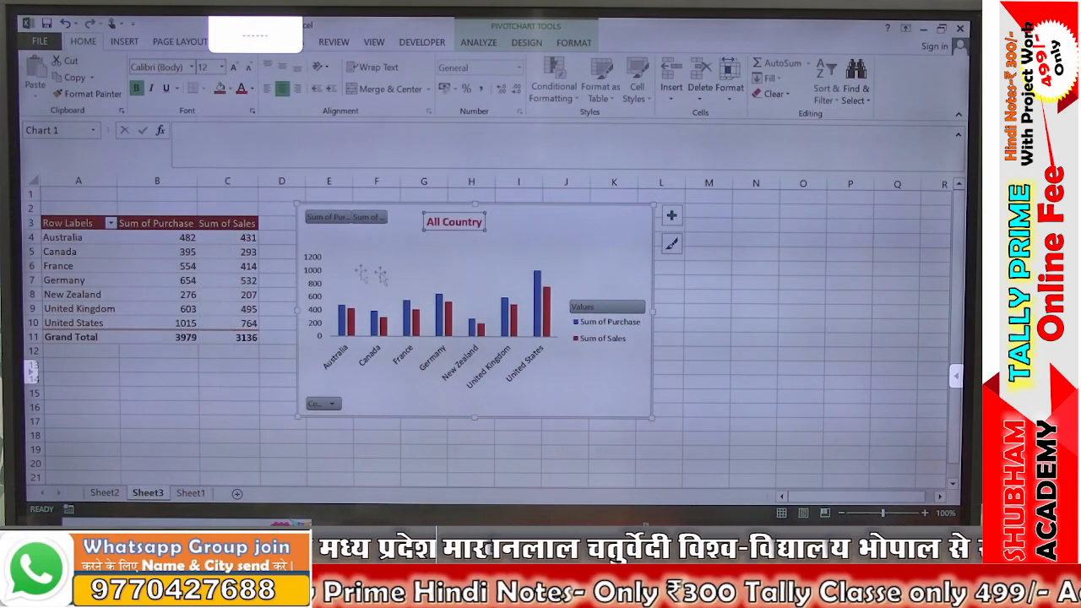
{"action": "left_click", "coordinate": [469, 277]}
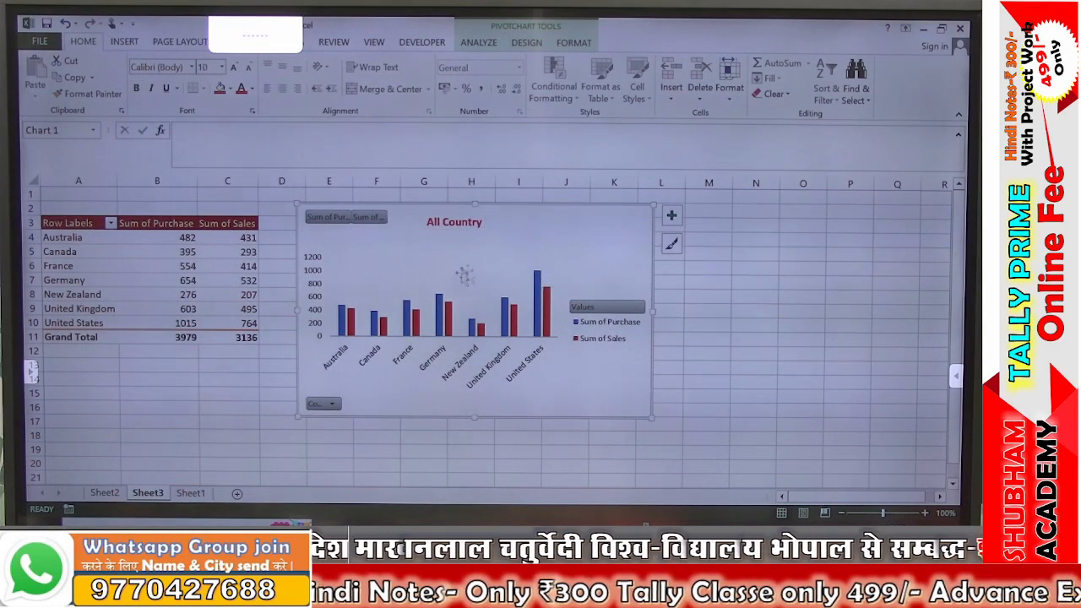
- Fill the Sum of Purchase columns in the chart with the standard dark blue
{"action": "left_click", "coordinate": [344, 319]}
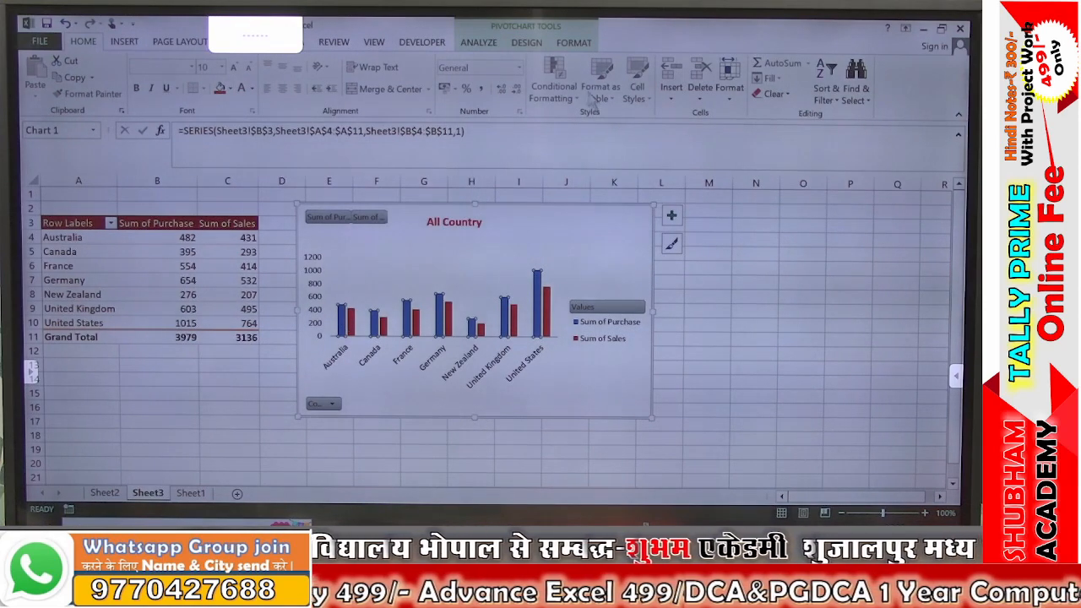
{"action": "left_click", "coordinate": [570, 44]}
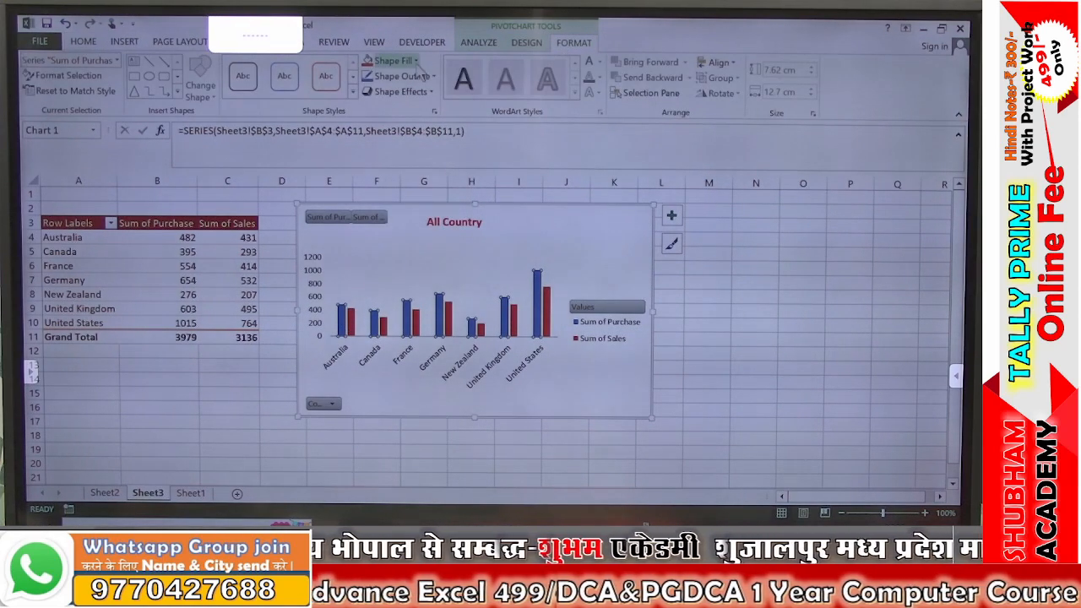
{"action": "left_click", "coordinate": [393, 61]}
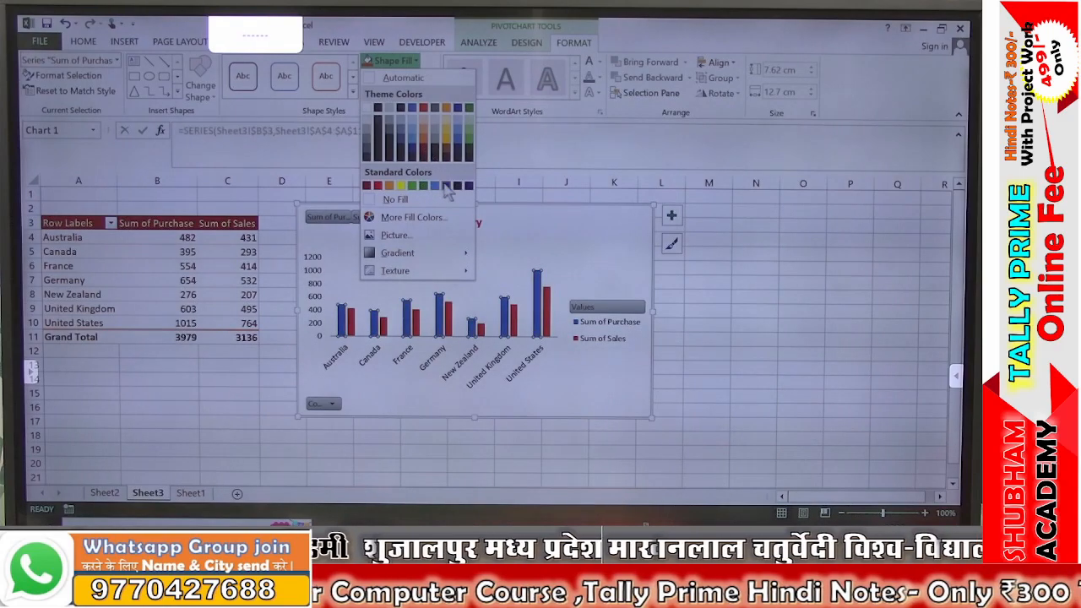
{"action": "left_click", "coordinate": [457, 185]}
{"action": "left_click", "coordinate": [563, 245]}
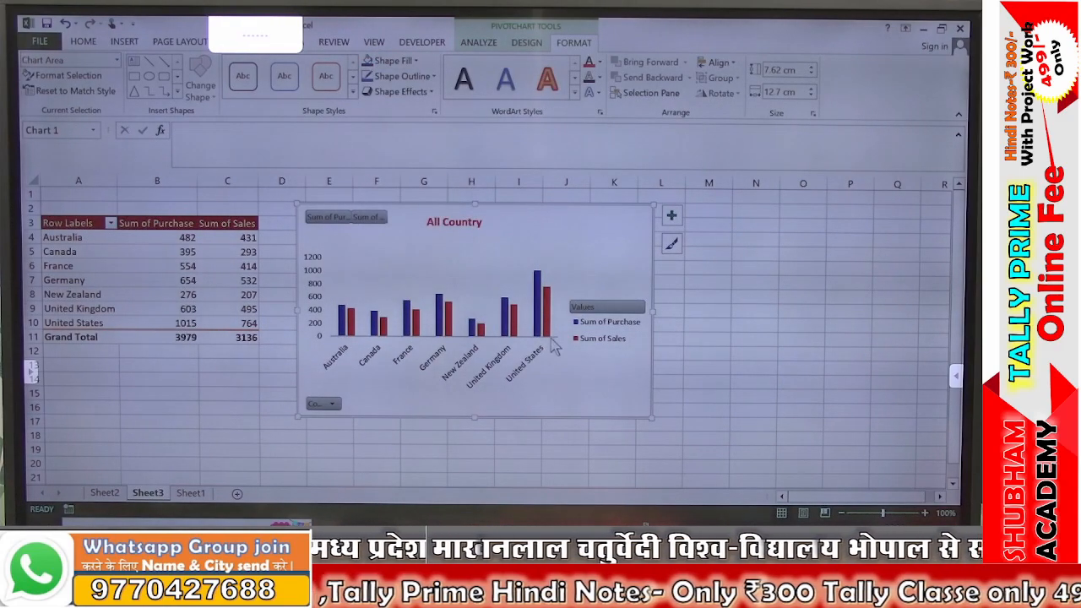
- Set the text color of the country labels on the chart's horizontal axis to black
{"action": "left_click", "coordinate": [461, 374]}
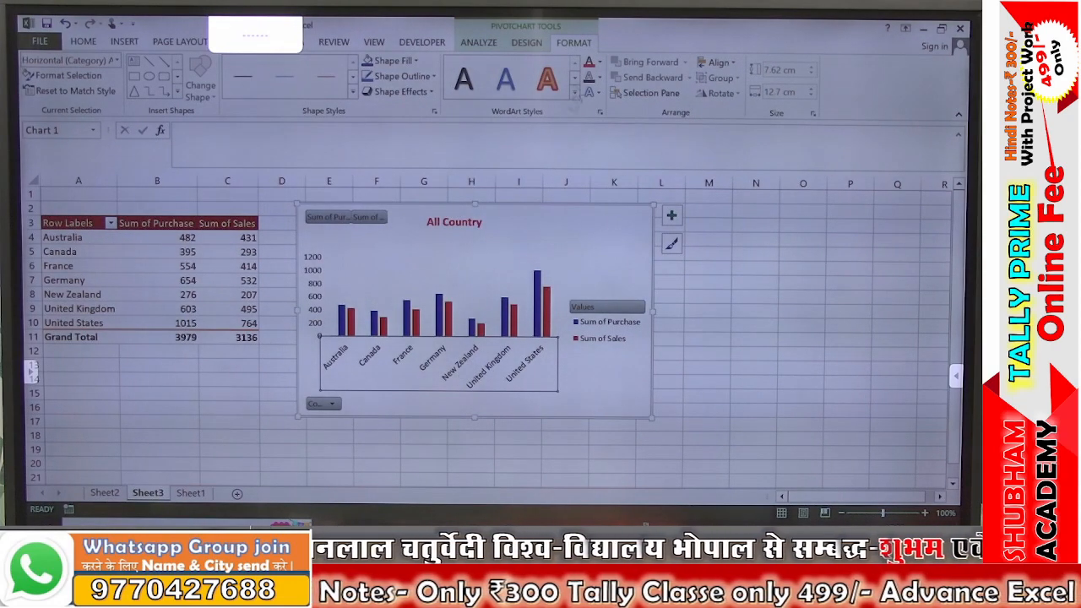
{"action": "left_click", "coordinate": [600, 62]}
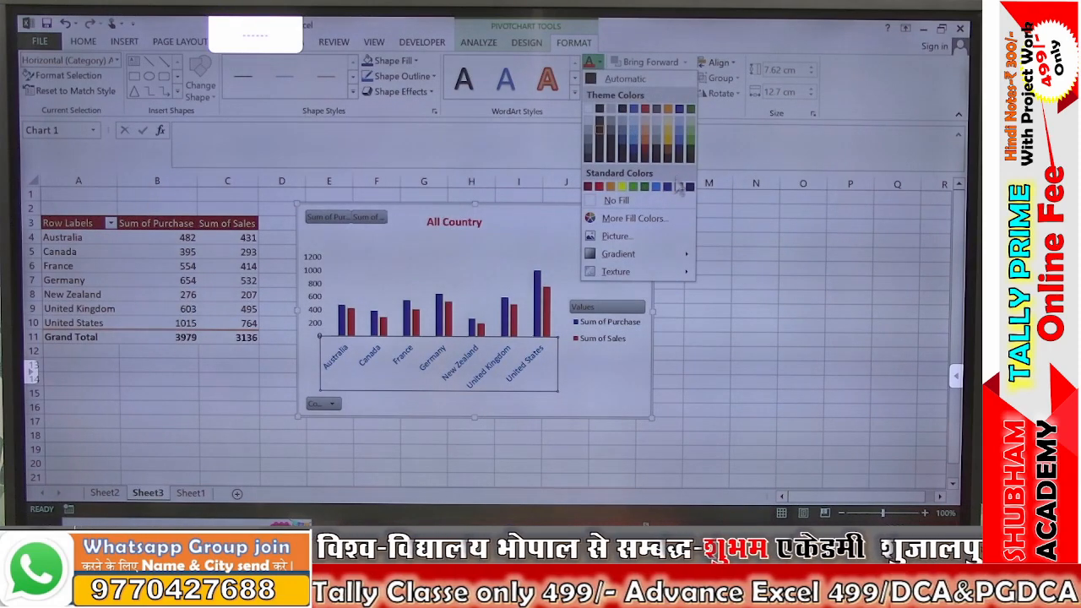
{"action": "left_click", "coordinate": [600, 110]}
{"action": "left_click", "coordinate": [519, 236]}
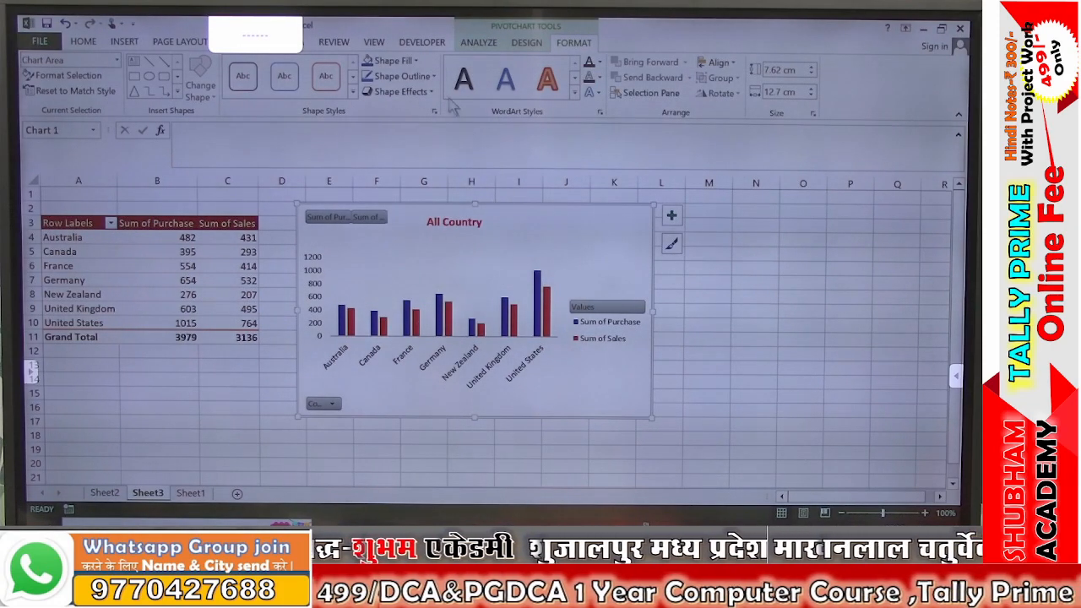
- Fill the chart area with a gray theme shade and give it a bevel effect
{"action": "left_click", "coordinate": [416, 61]}
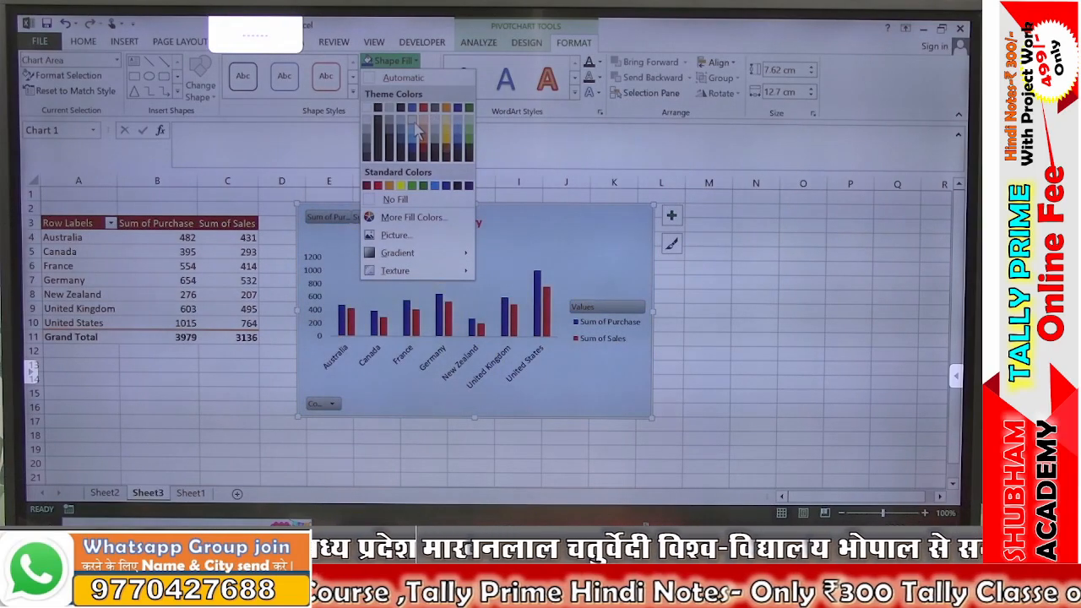
{"action": "left_click", "coordinate": [370, 127]}
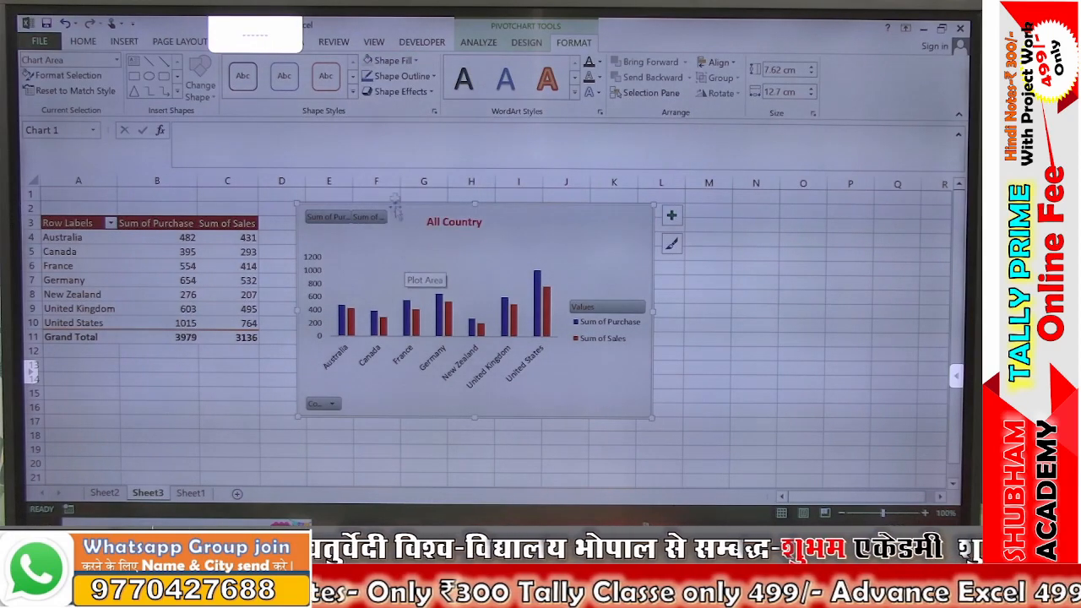
{"action": "left_click", "coordinate": [419, 92]}
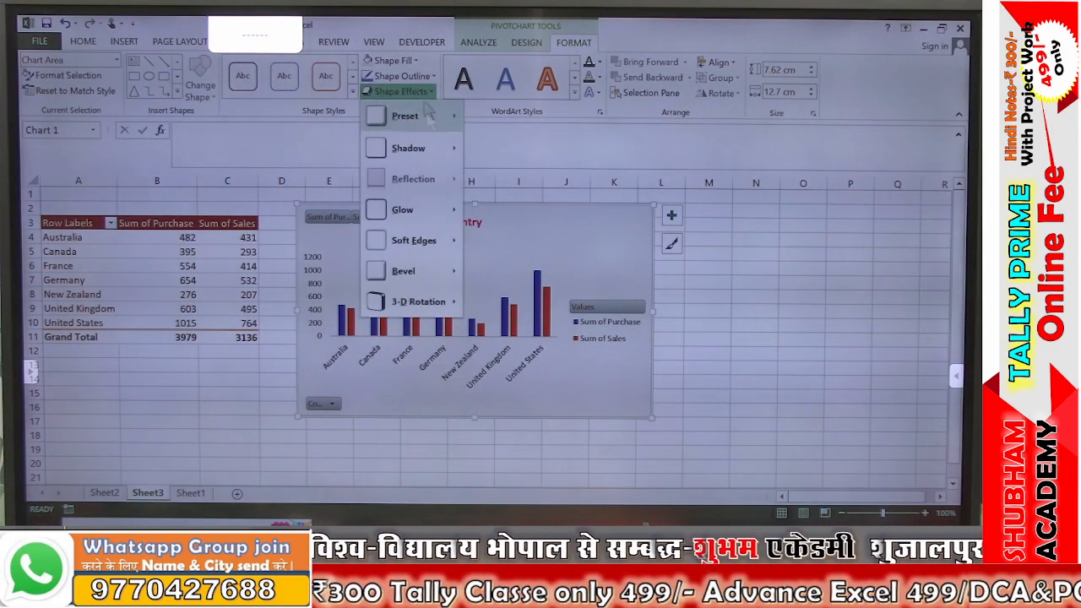
{"action": "mouse_move", "coordinate": [411, 277]}
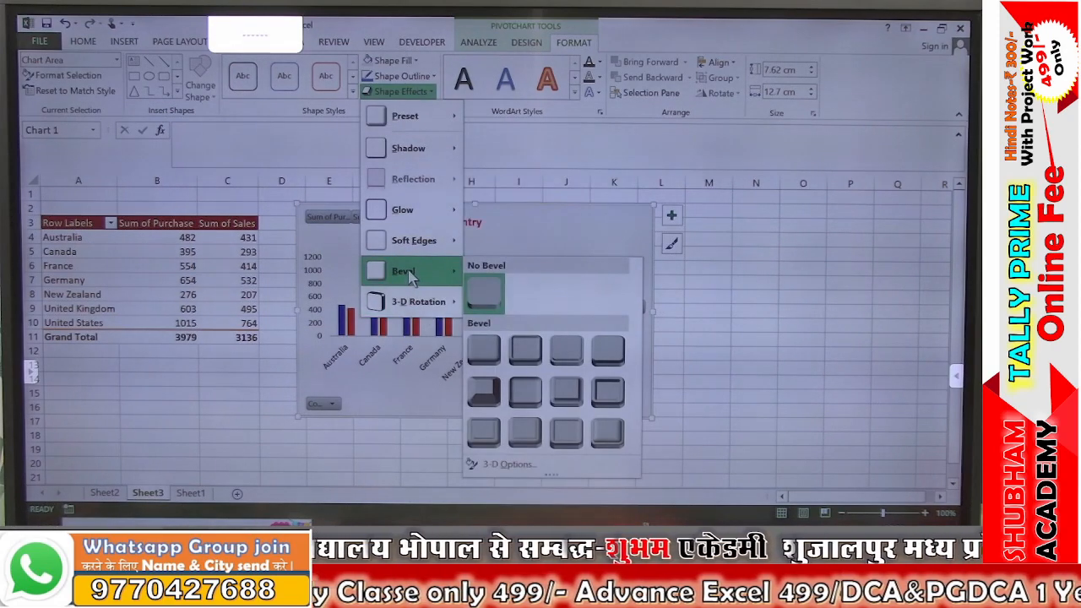
{"action": "left_click", "coordinate": [531, 405]}
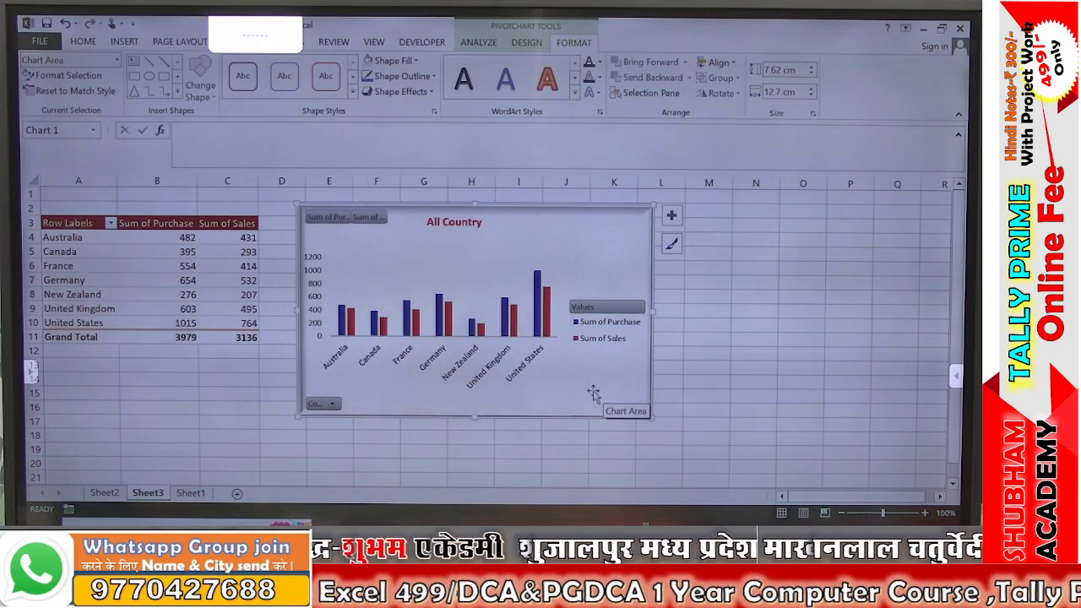
{"action": "left_click", "coordinate": [695, 365]}
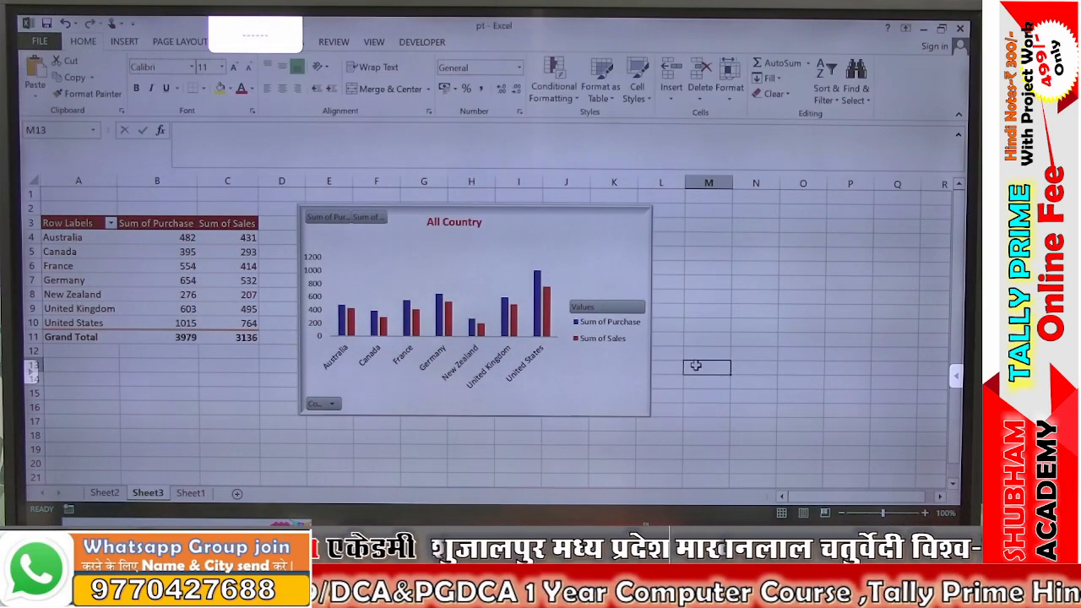
- Create a PivotTable on a new worksheet from the data table on Sheet1
{"action": "left_click", "coordinate": [192, 496]}
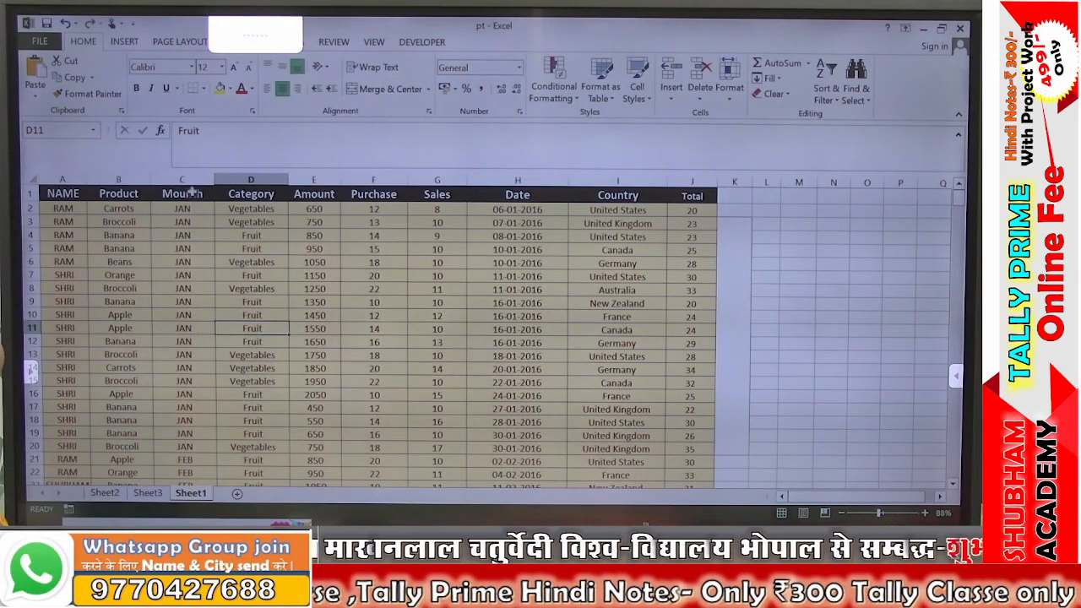
{"action": "left_click", "coordinate": [128, 41]}
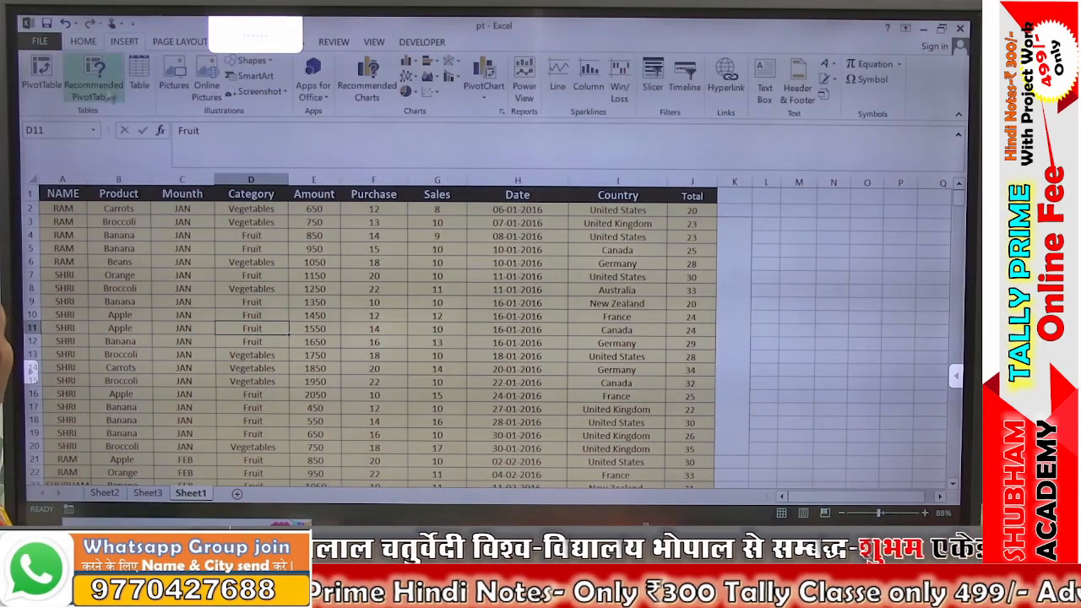
{"action": "left_click", "coordinate": [51, 88]}
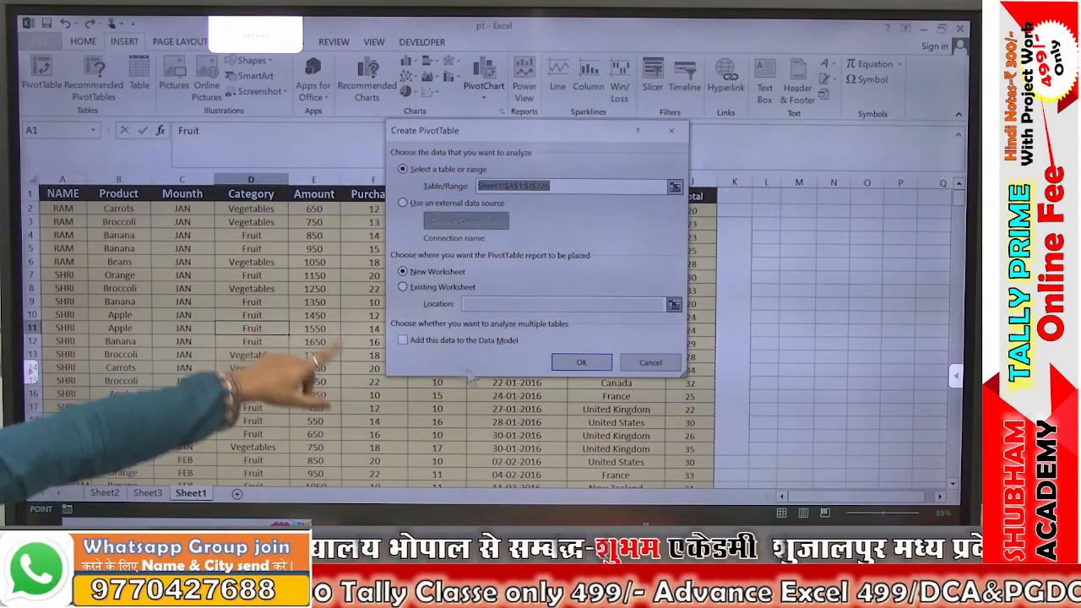
{"action": "left_click", "coordinate": [580, 363]}
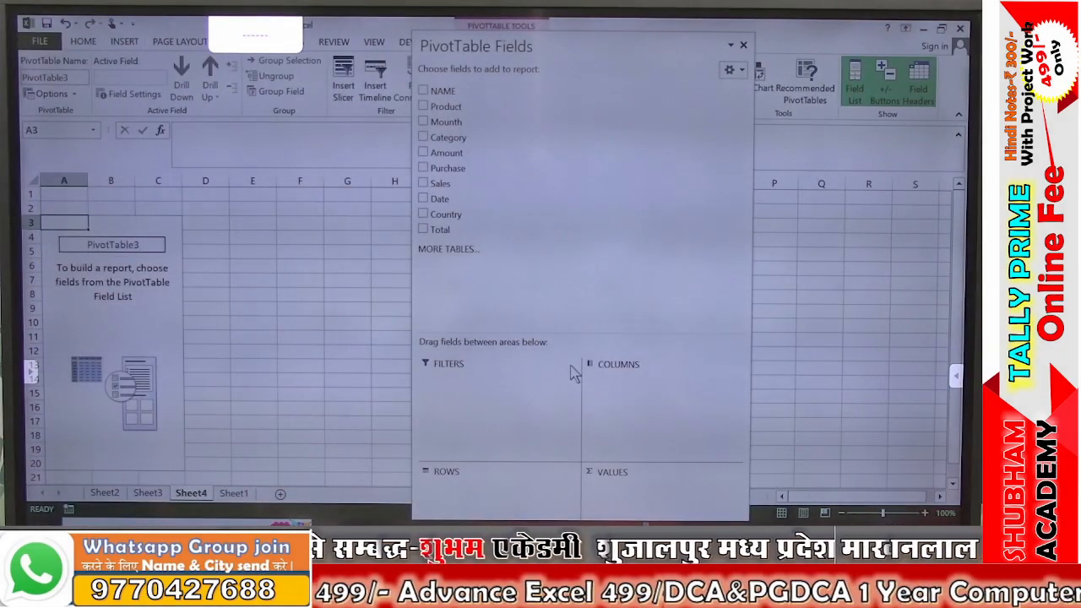
- Add NAME as the rows and Purchase as the summed values of the new PivotTable, and close the field list
{"action": "left_click", "coordinate": [156, 319]}
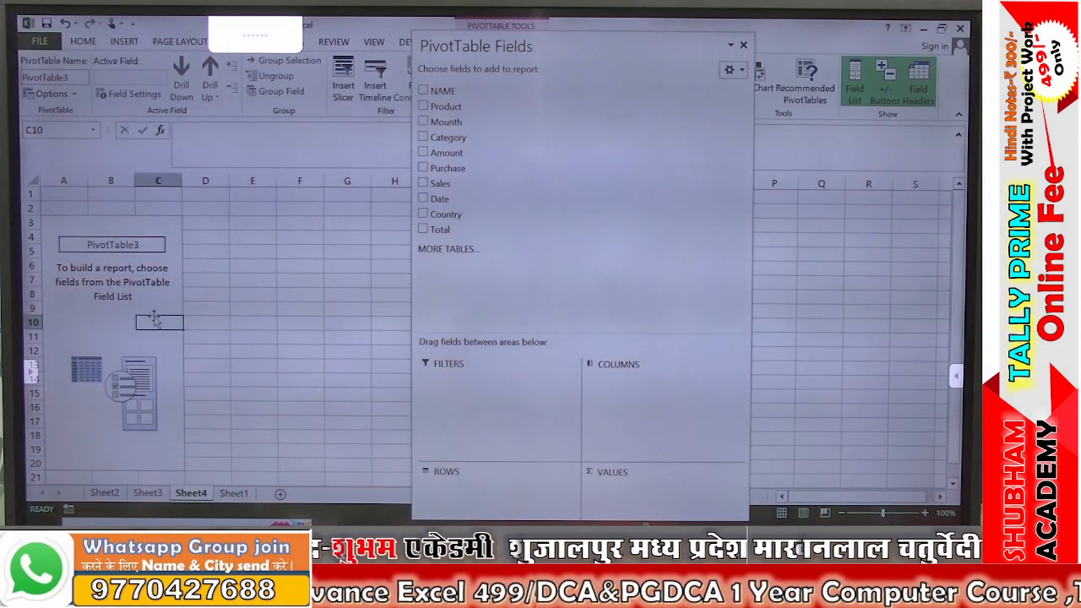
{"action": "left_click", "coordinate": [423, 91]}
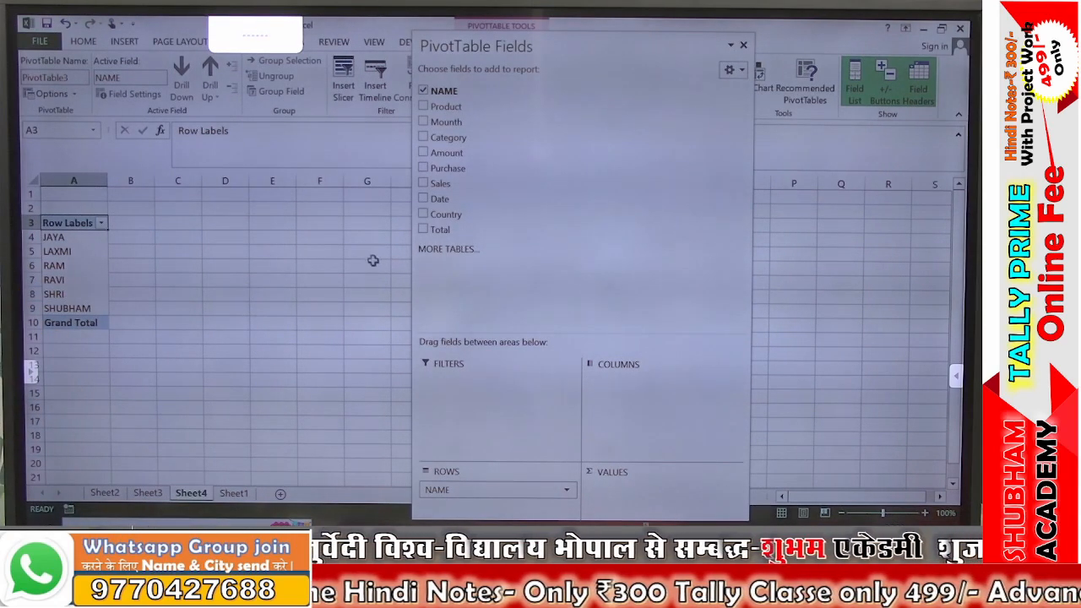
{"action": "left_click", "coordinate": [423, 168]}
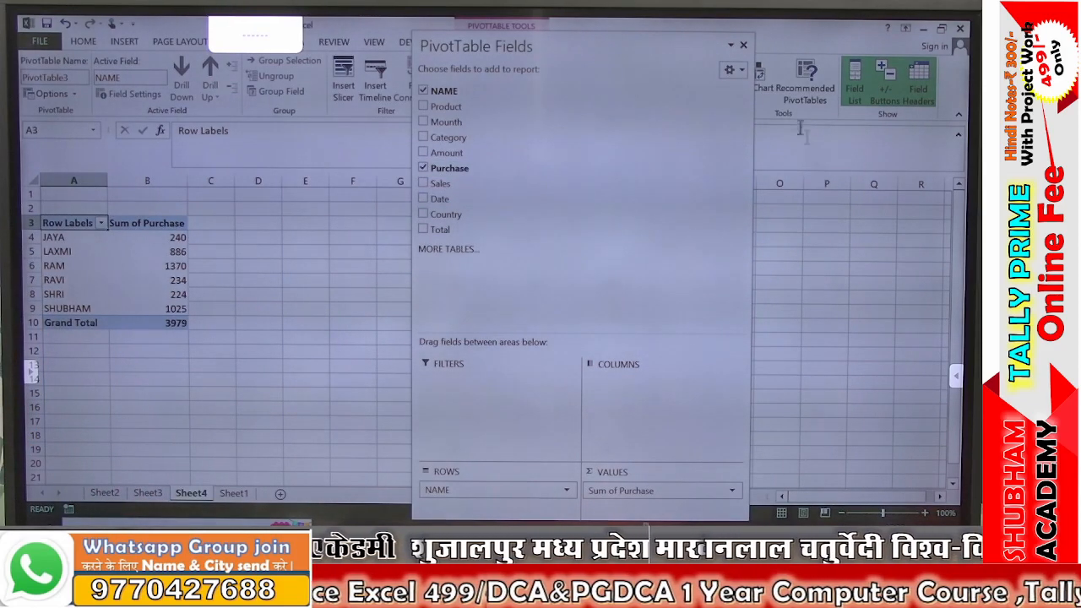
{"action": "left_click", "coordinate": [742, 44]}
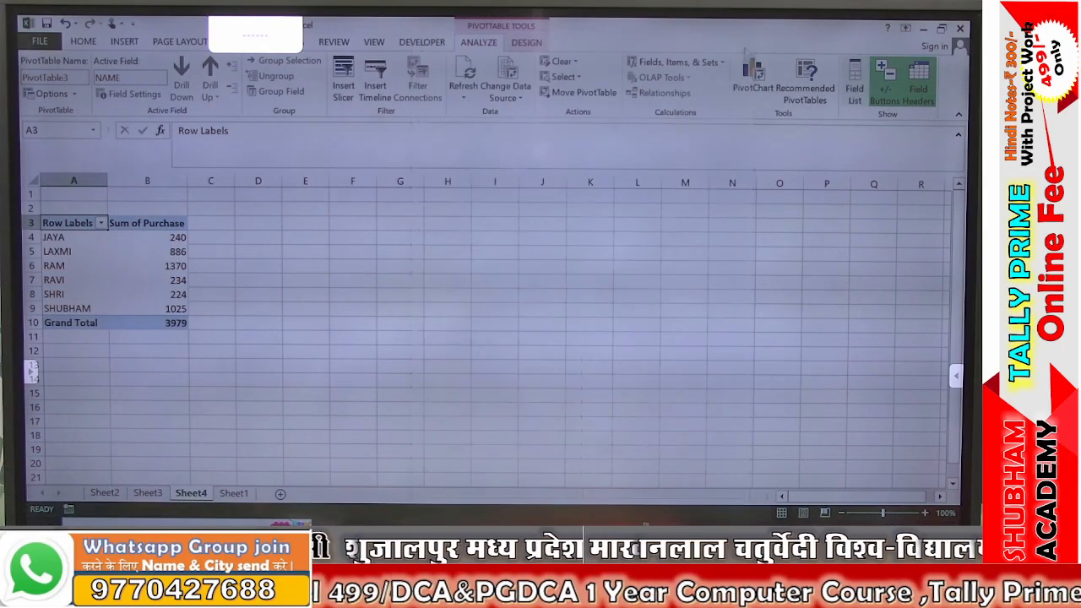
- Apply the green style from the first row of the Medium PivotTable styles to the new PivotTable
{"action": "left_click", "coordinate": [159, 241]}
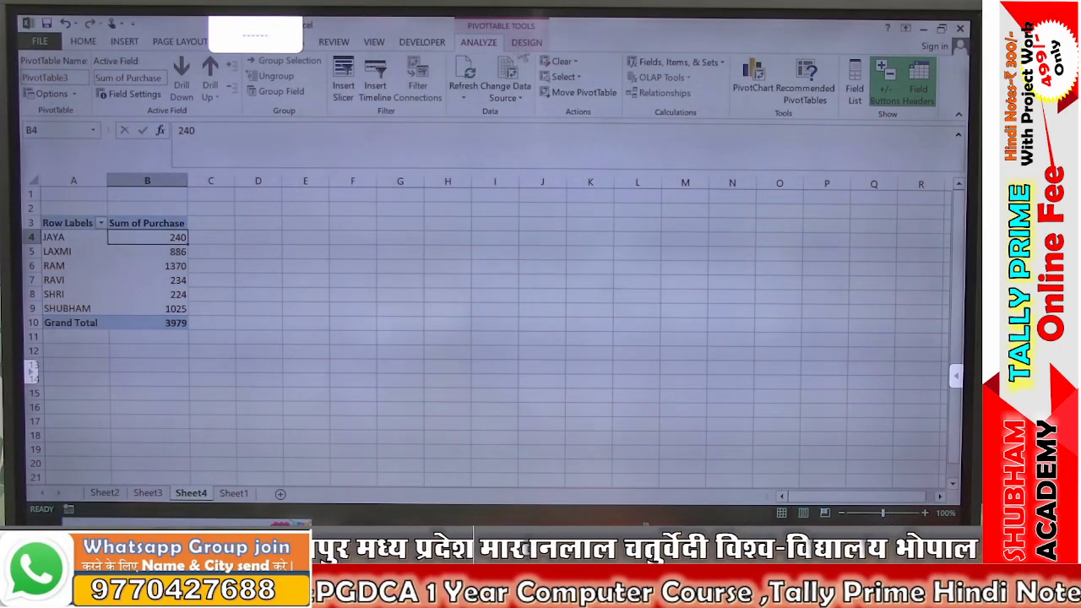
{"action": "left_click", "coordinate": [525, 43]}
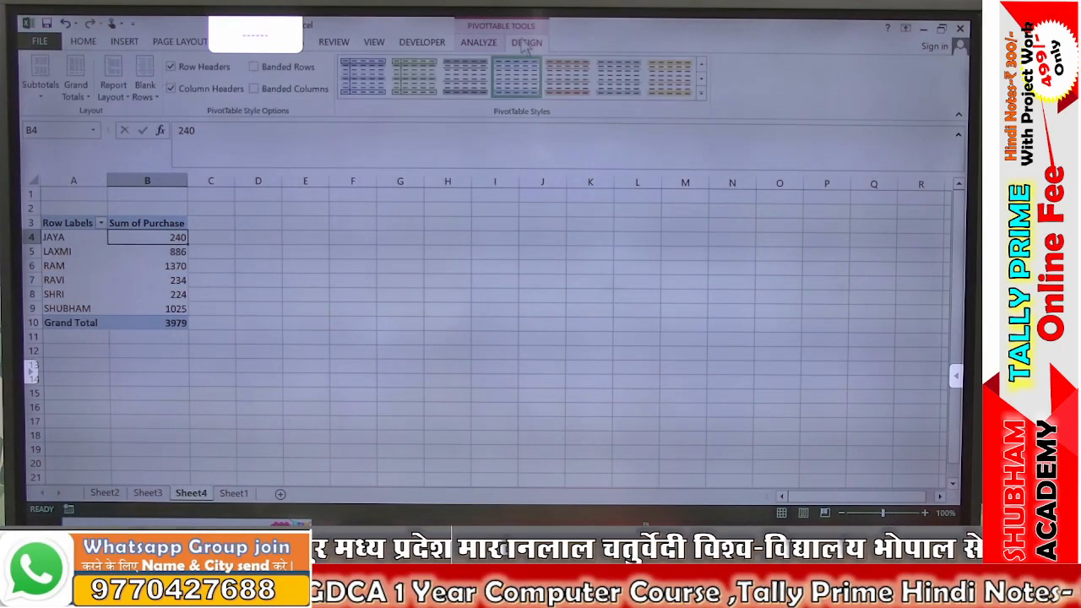
{"action": "left_click", "coordinate": [701, 96]}
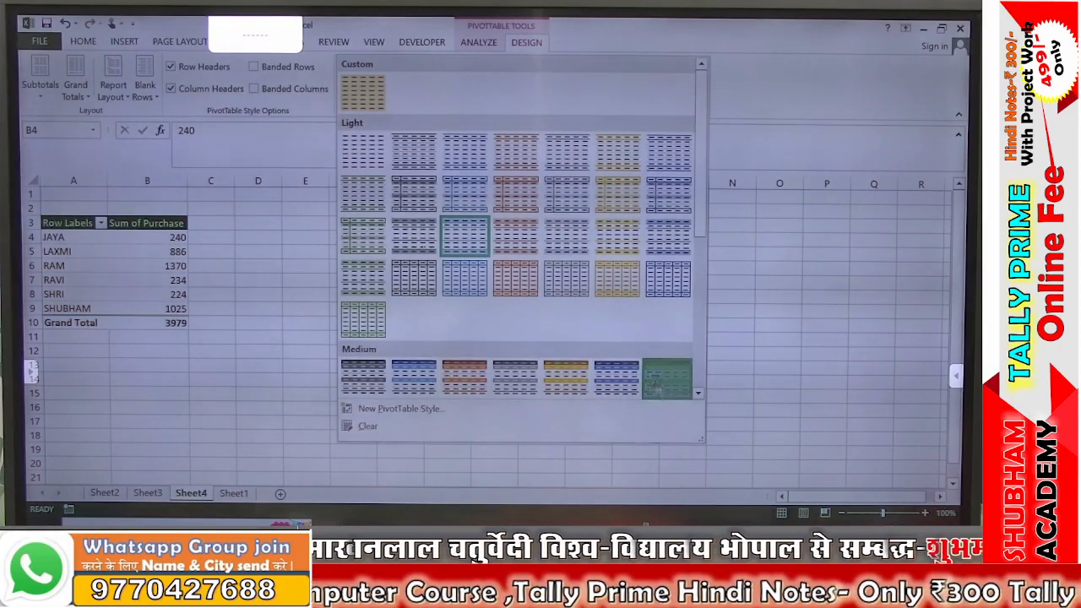
{"action": "left_click", "coordinate": [666, 378]}
{"action": "left_click", "coordinate": [91, 280]}
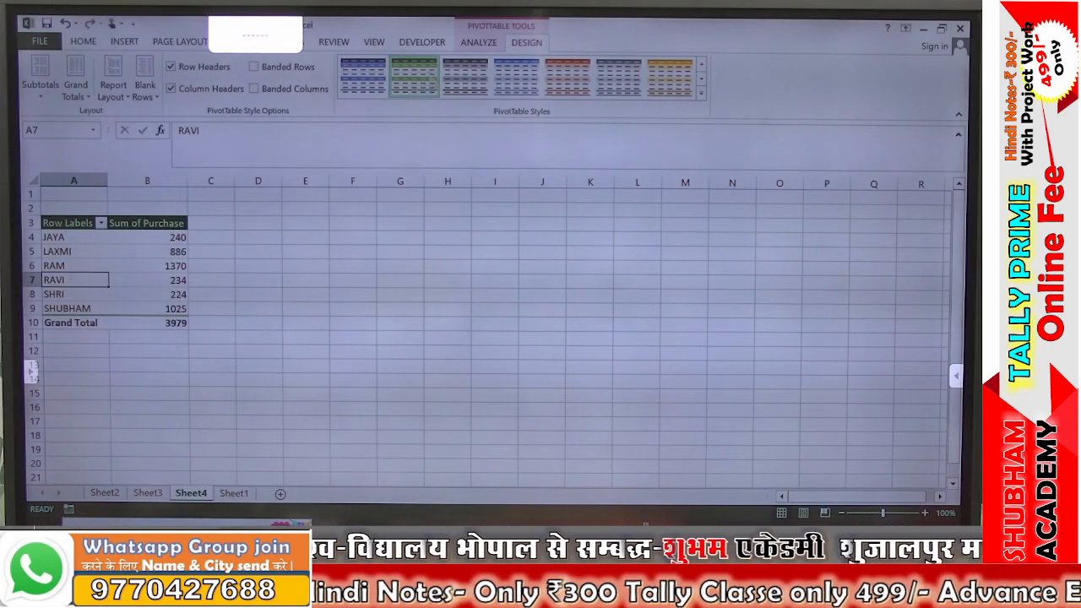
{"action": "left_click", "coordinate": [479, 42]}
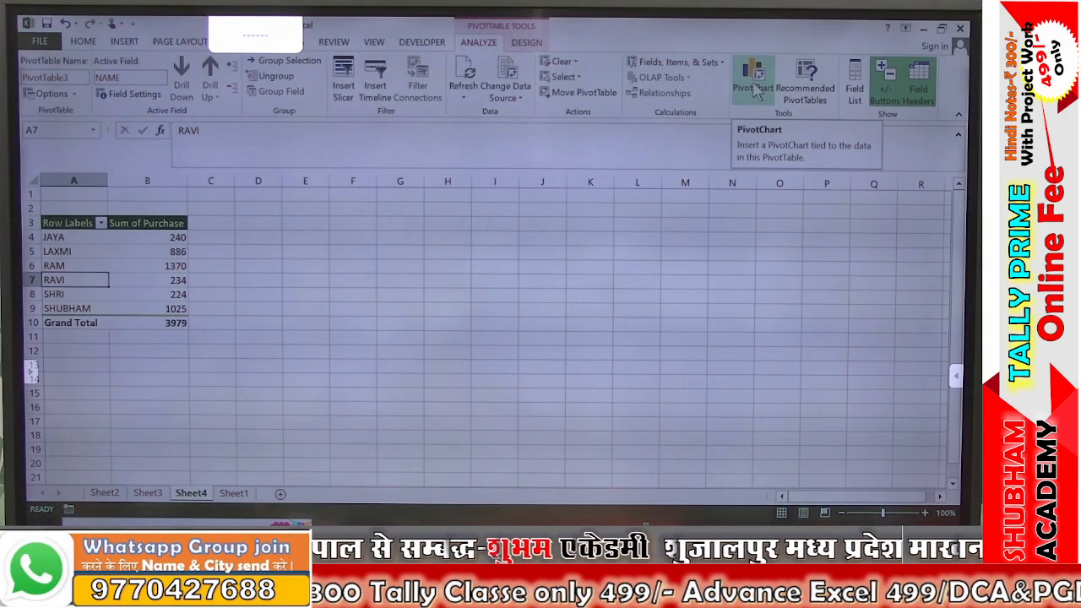
{"action": "left_click", "coordinate": [146, 267]}
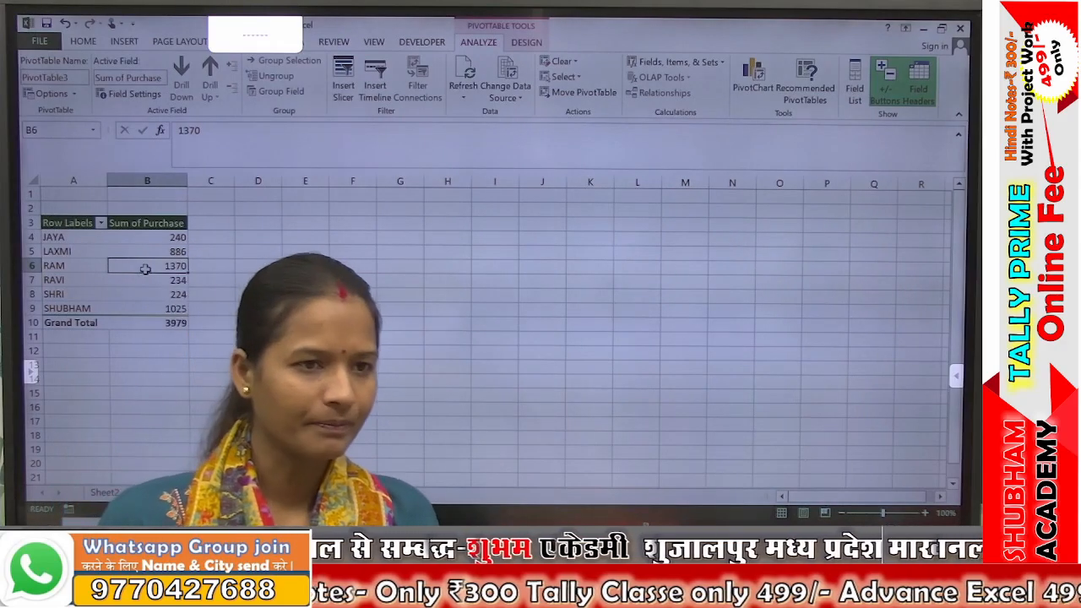
{"action": "mouse_move", "coordinate": [145, 268]}
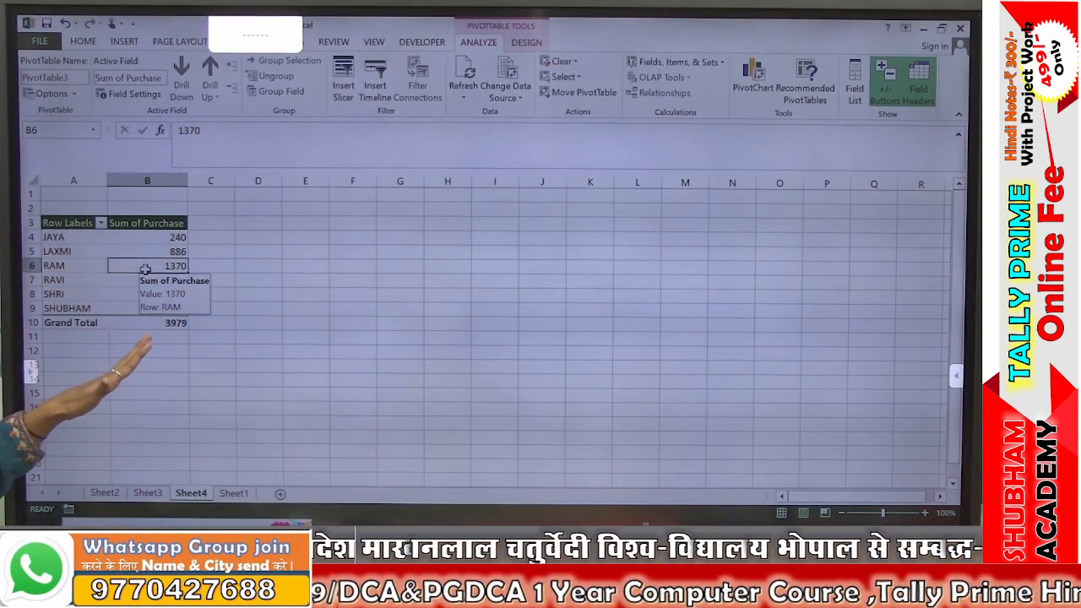
{"action": "left_click", "coordinate": [148, 351]}
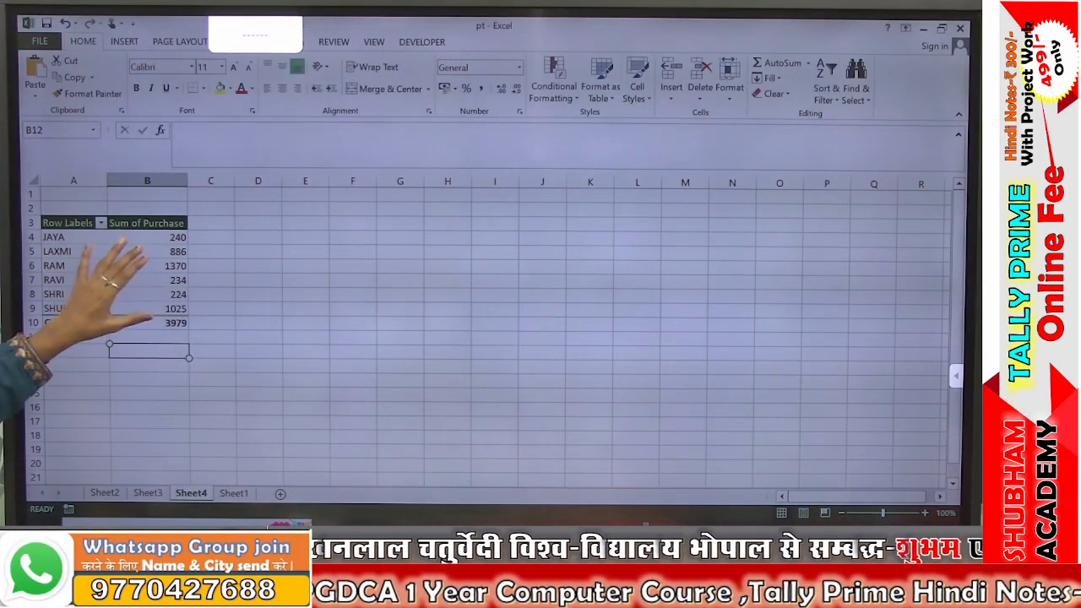